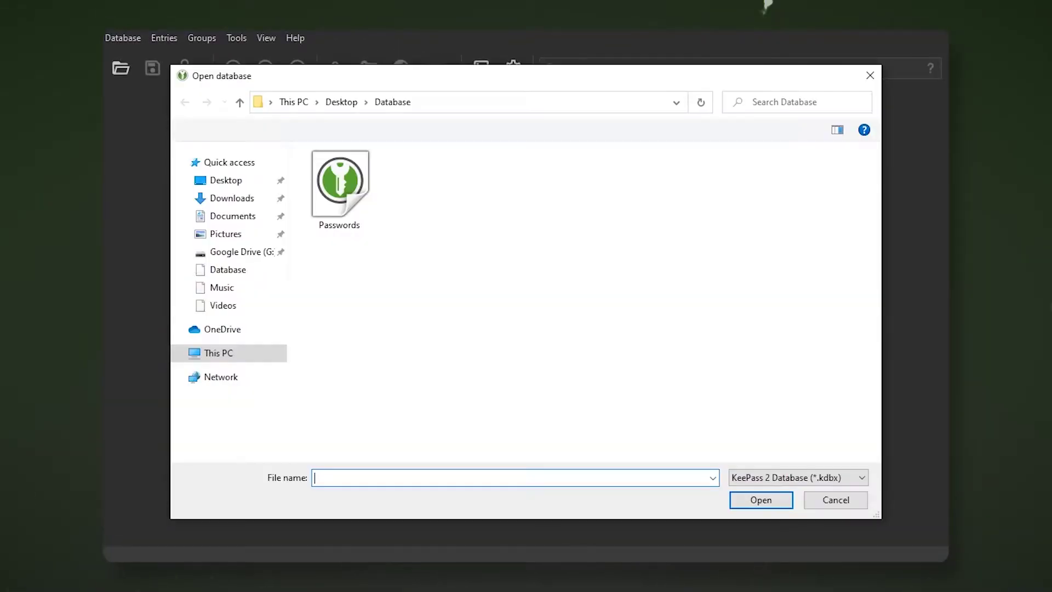
# Unlock the Passwords database with the master password and Keyfile, then list the Social Medias group's entries.
pyautogui.click(340, 189)
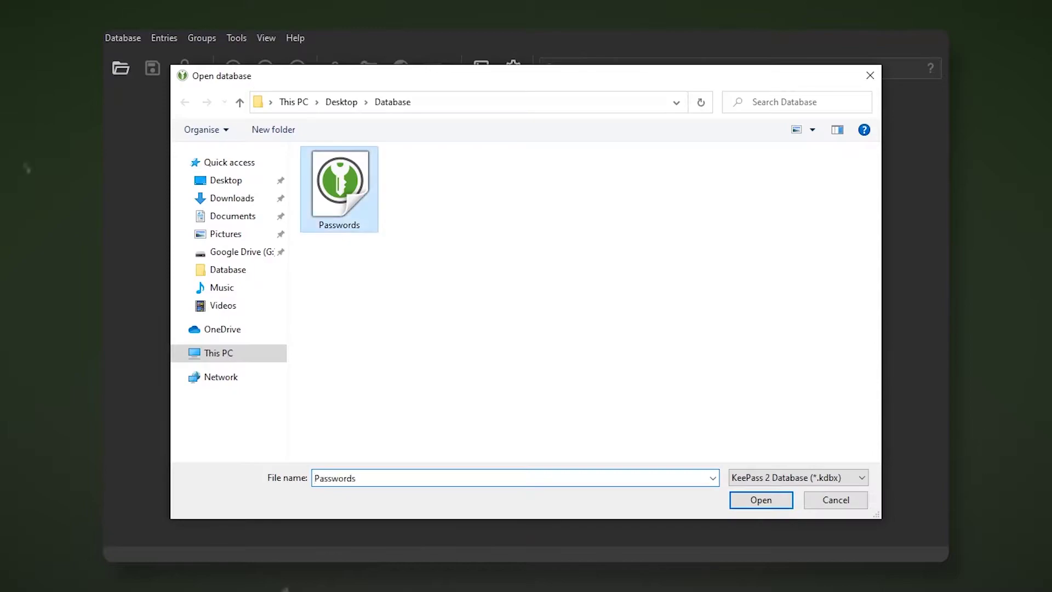
pyautogui.press('Return')
pyautogui.write('••••••')
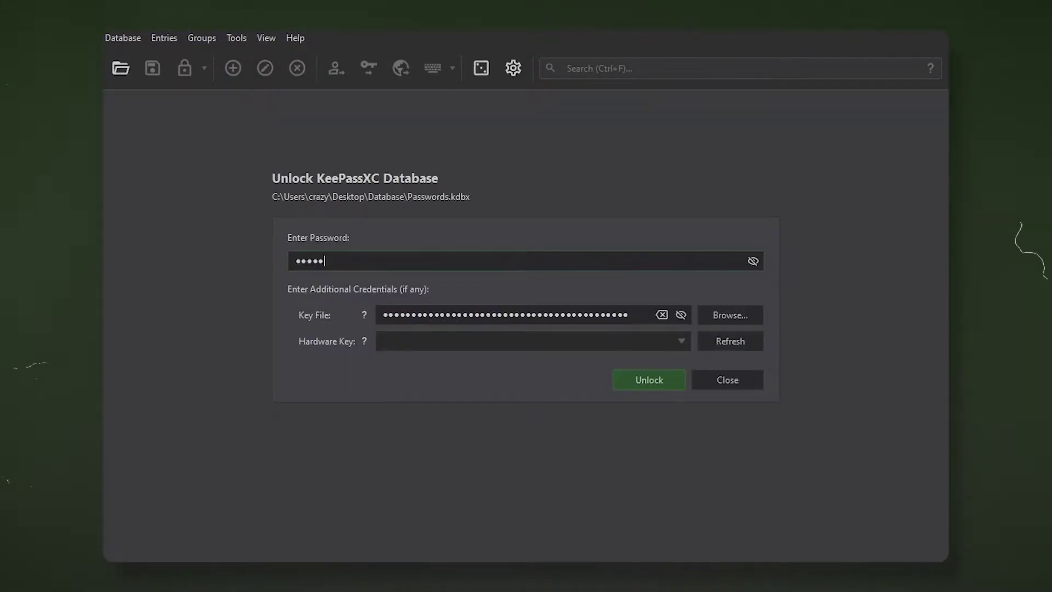
pyautogui.click(730, 314)
pyautogui.click(339, 189)
pyautogui.press('Return')
pyautogui.press('Return')
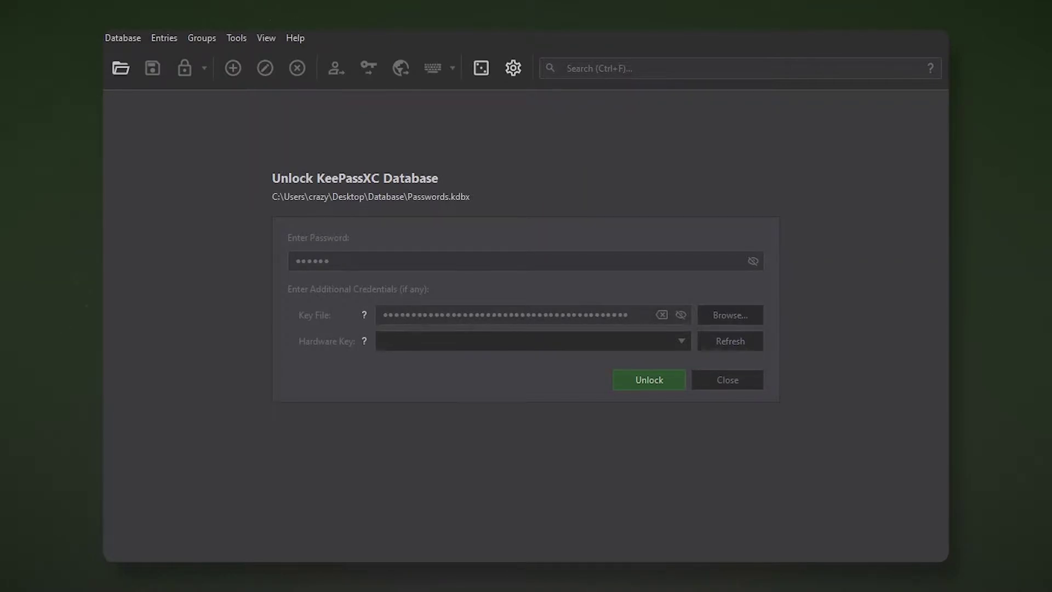
pyautogui.click(178, 131)
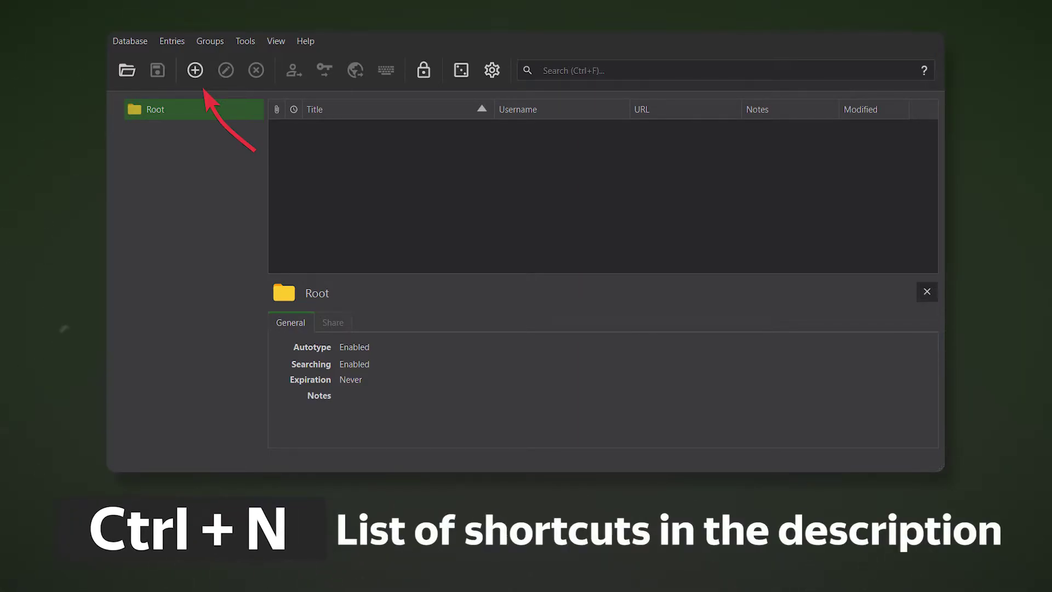
# Open a blank Add entry form in the Root group with Ctrl+N.
pyautogui.hotkey('ctrl', 'n')
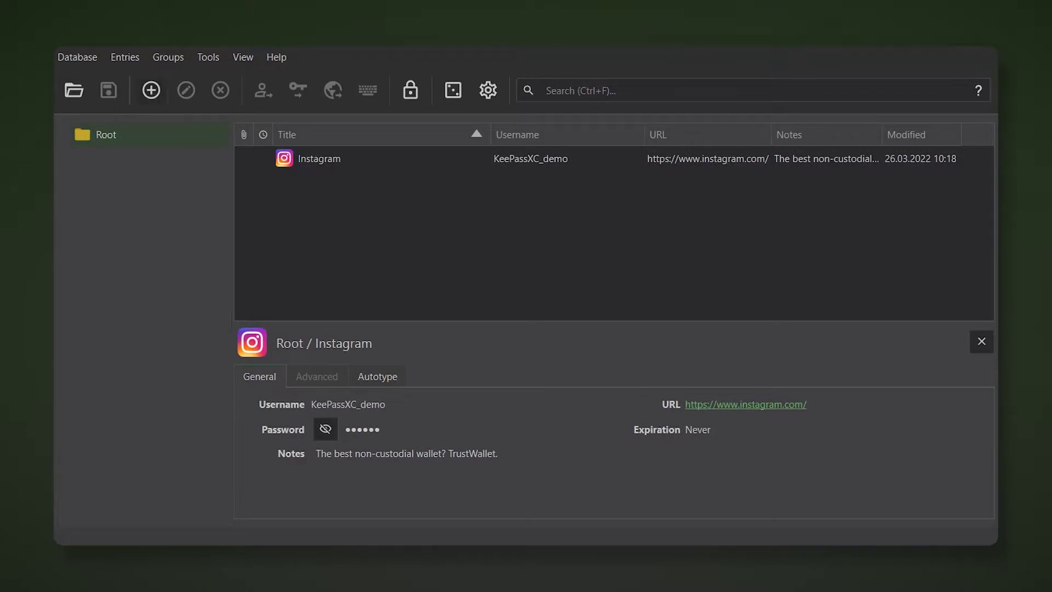
# Save a Near Wallet entry with username Near Wallet 2 and the pasted seed phrase as its password.
pyautogui.click(151, 90)
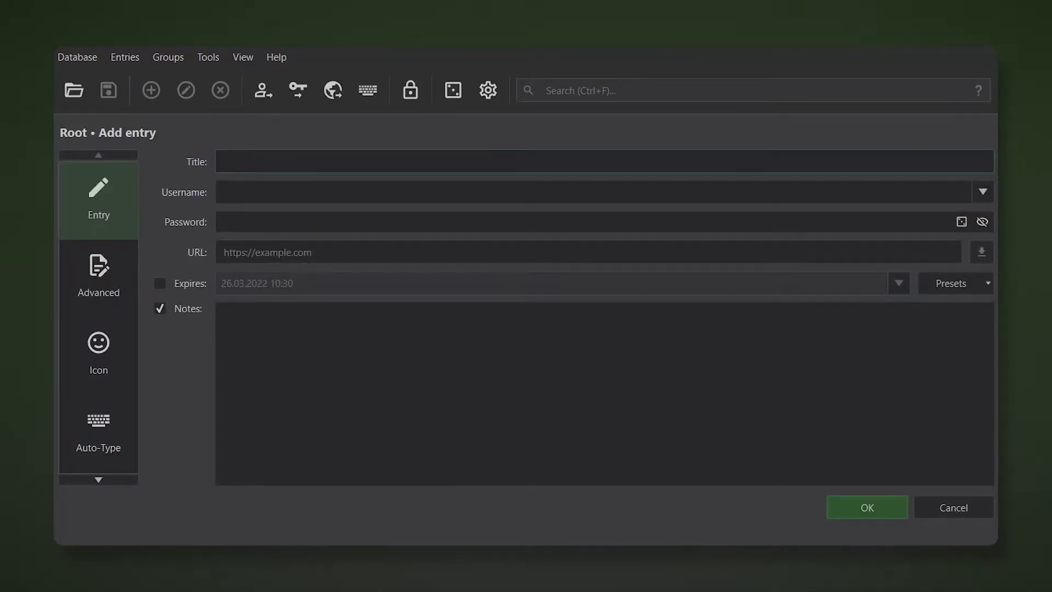
pyautogui.write('Near Wallet')
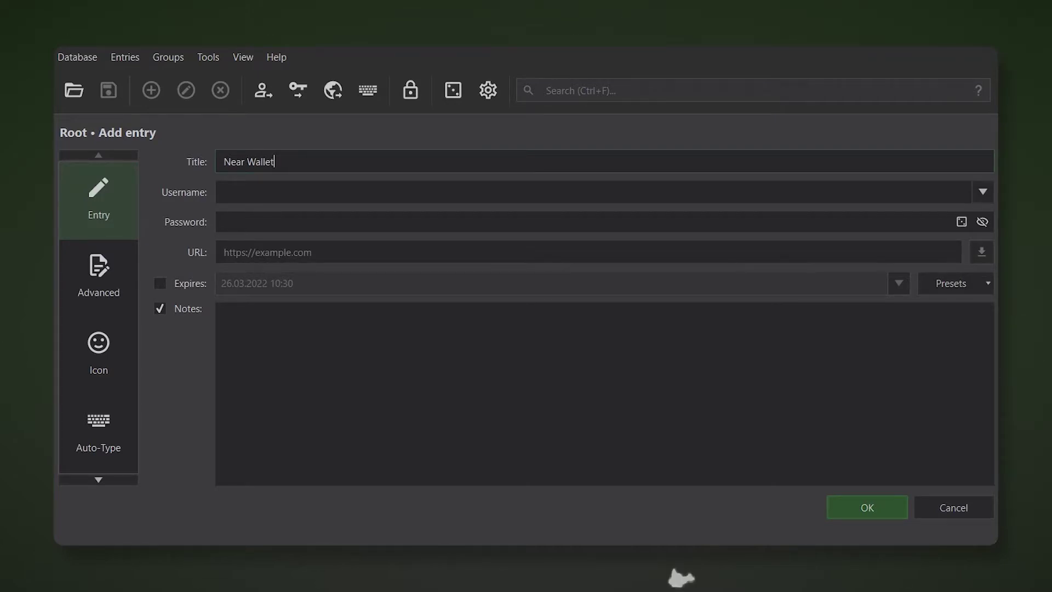
pyautogui.press('Tab')
pyautogui.write('Near Wallet 2')
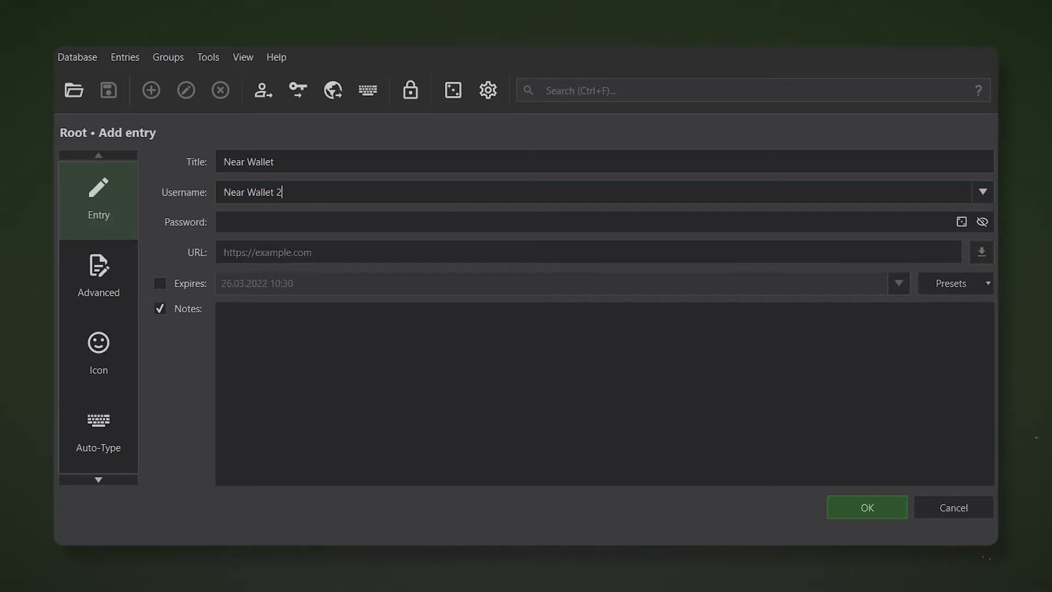
pyautogui.press('Tab')
pyautogui.hotkey('ctrl', 'v')
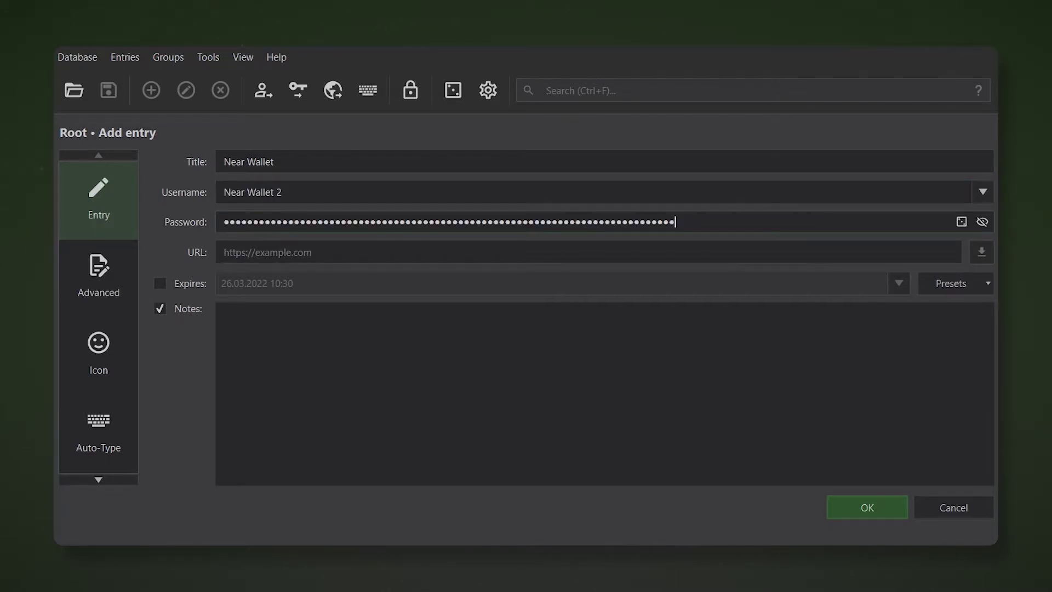
pyautogui.hotkey('ctrl', 'h')
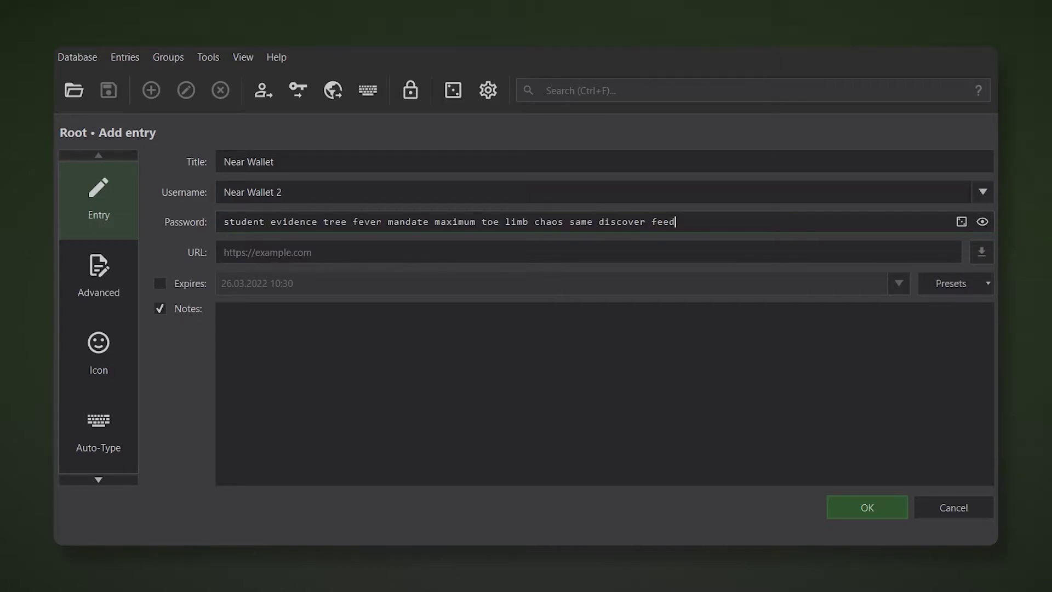
pyautogui.hotkey('ctrl', 'h')
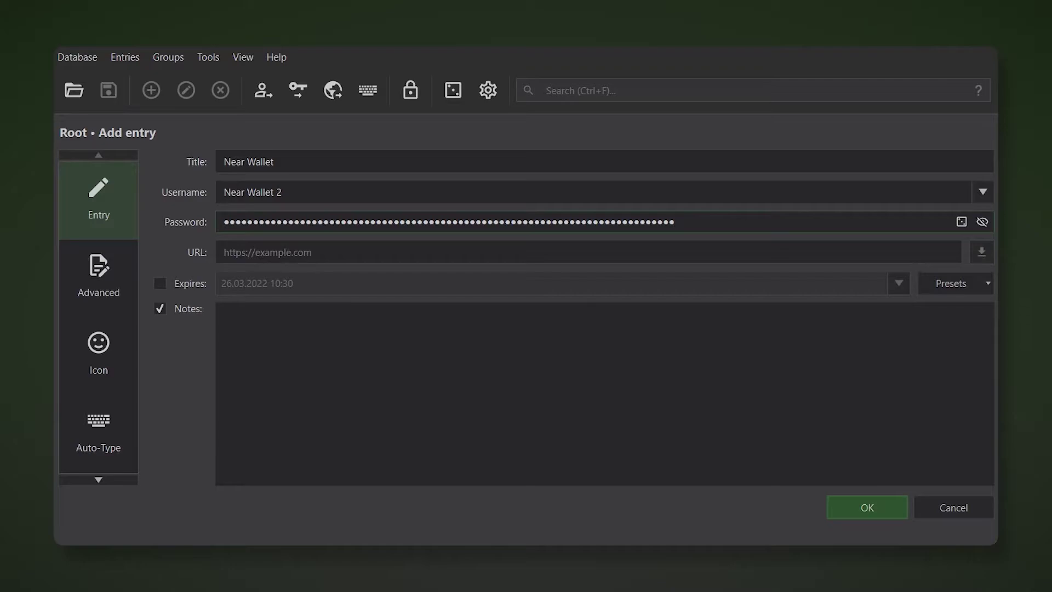
pyautogui.press('Return')
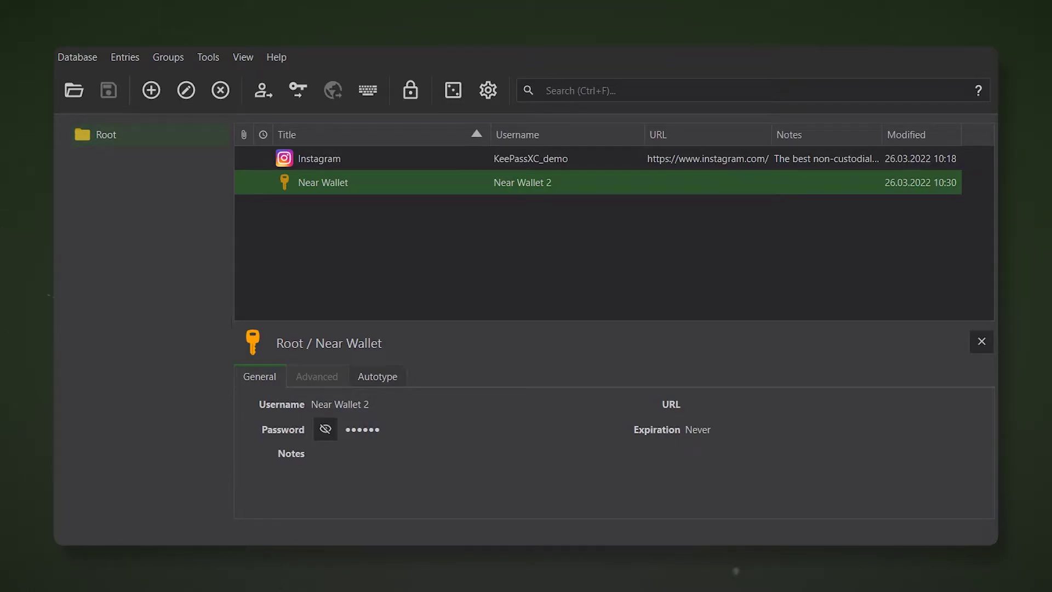
# Move the Facebook, Instagram and Twitter entries from Root into the Social Medias group.
pyautogui.hotkey('ctrl', 'h')
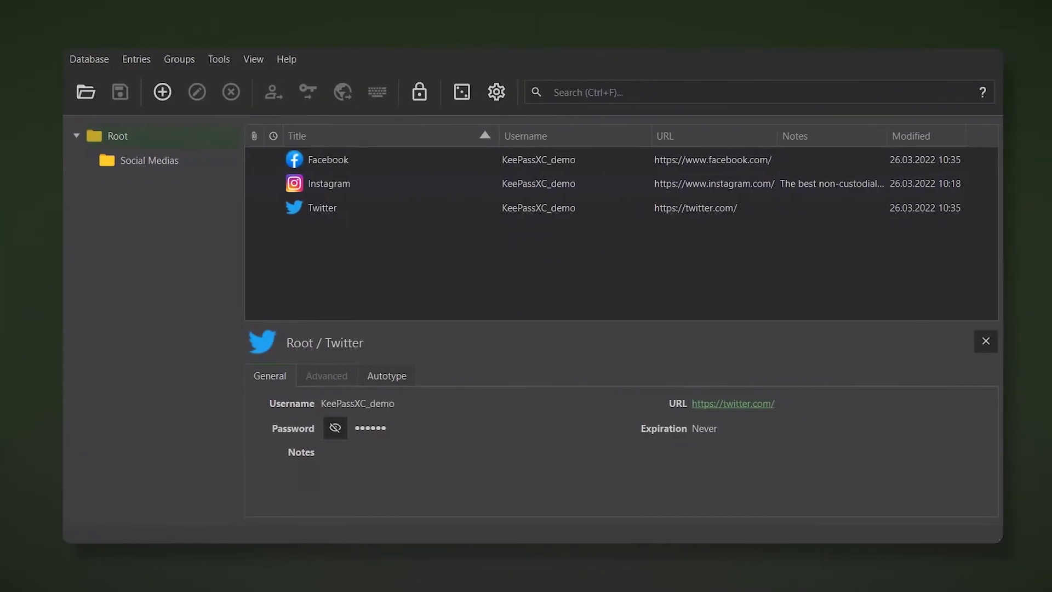
pyautogui.hotkey('ctrl', 'a')
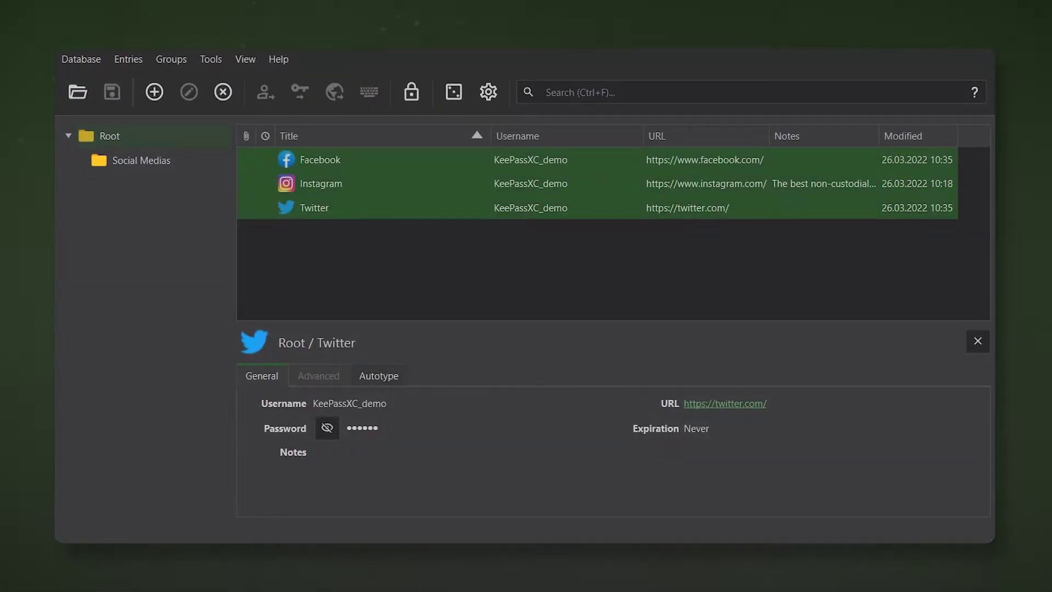
pyautogui.moveTo(384, 207); pyautogui.dragTo(142, 160)
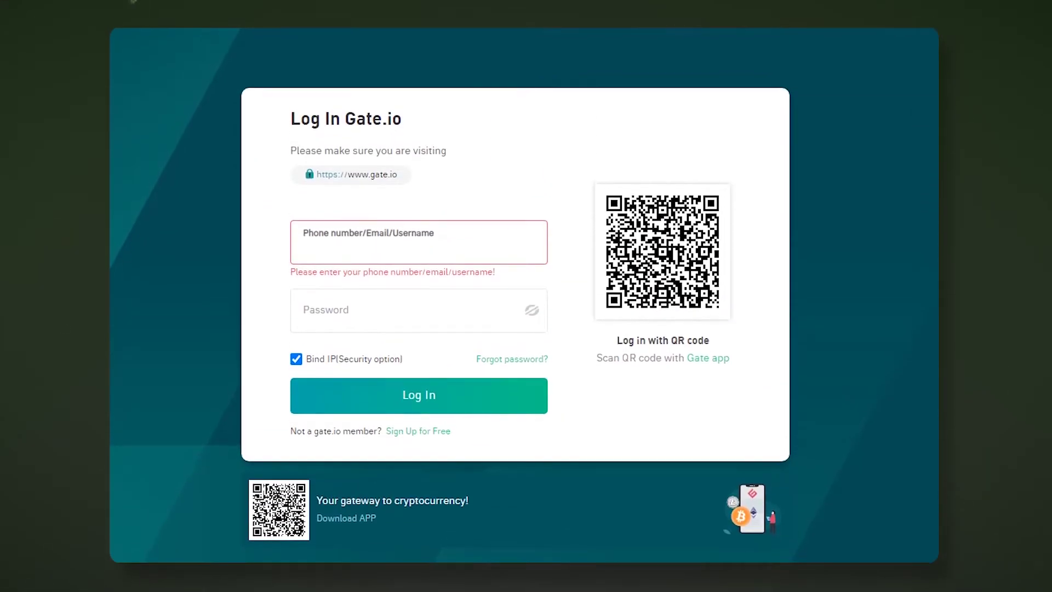
# Auto-Type the stored username and password into the Gate.io login form.
pyautogui.click(305, 247)
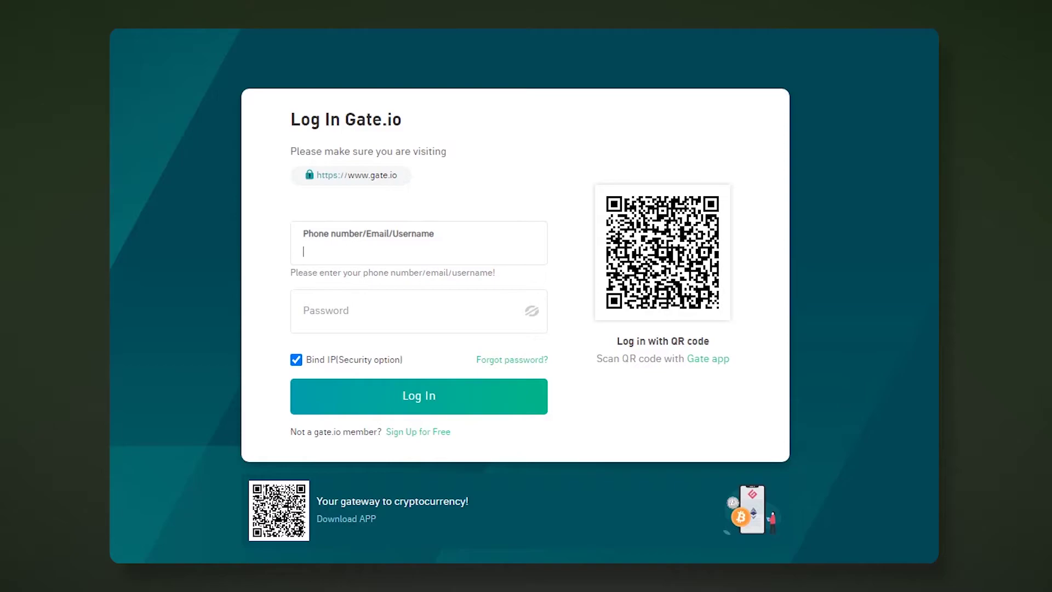
pyautogui.hotkey('ctrl', 'alt', 'a')
pyautogui.press('Return')
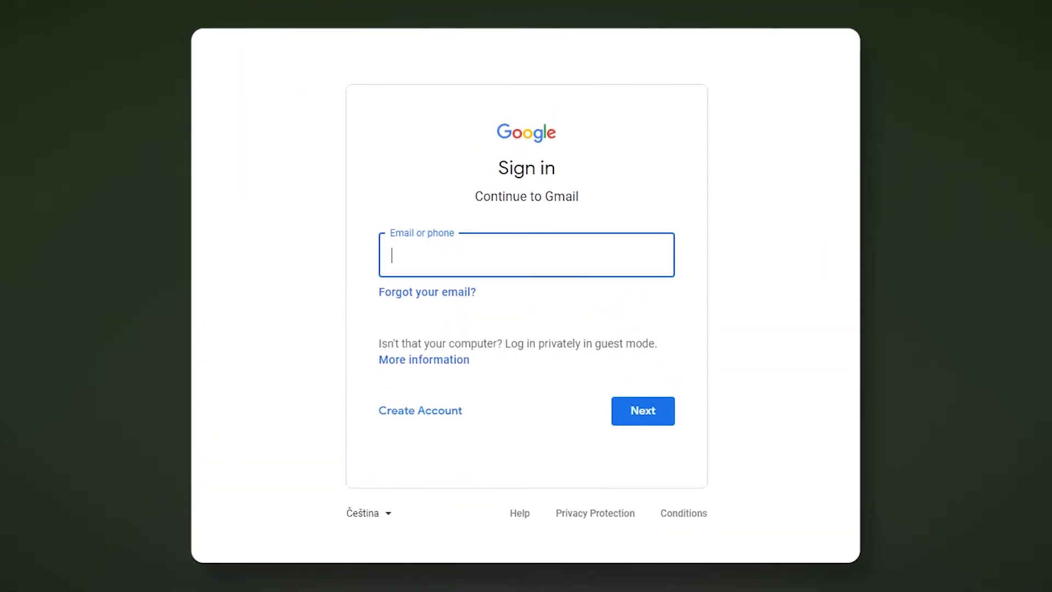
# Auto-Type the Gmail entry's credentials into the Google sign-in page.
pyautogui.hotkey('ctrl', 'alt', 'a')
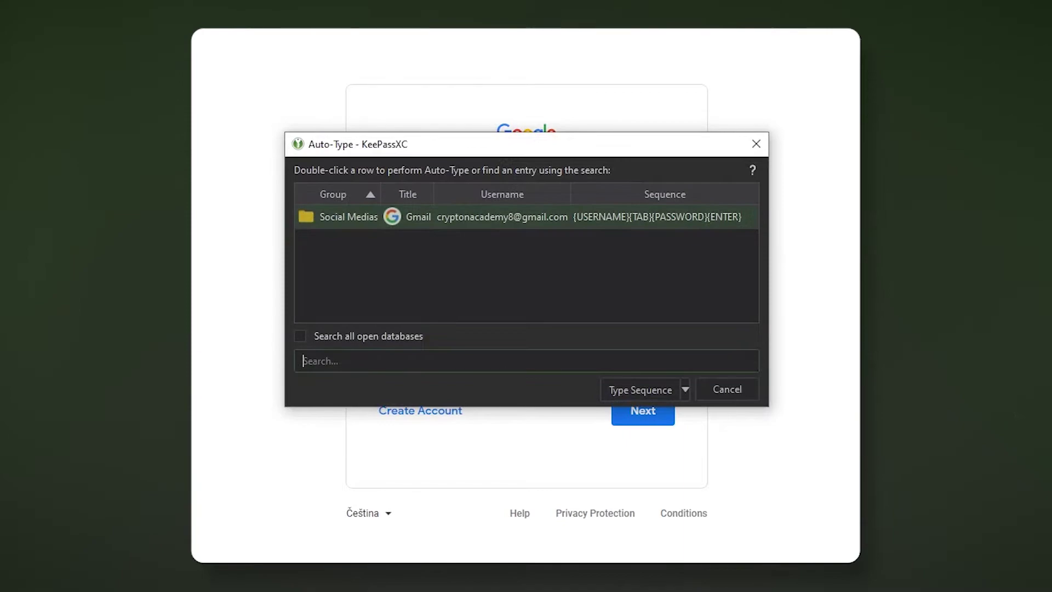
pyautogui.press('Return')
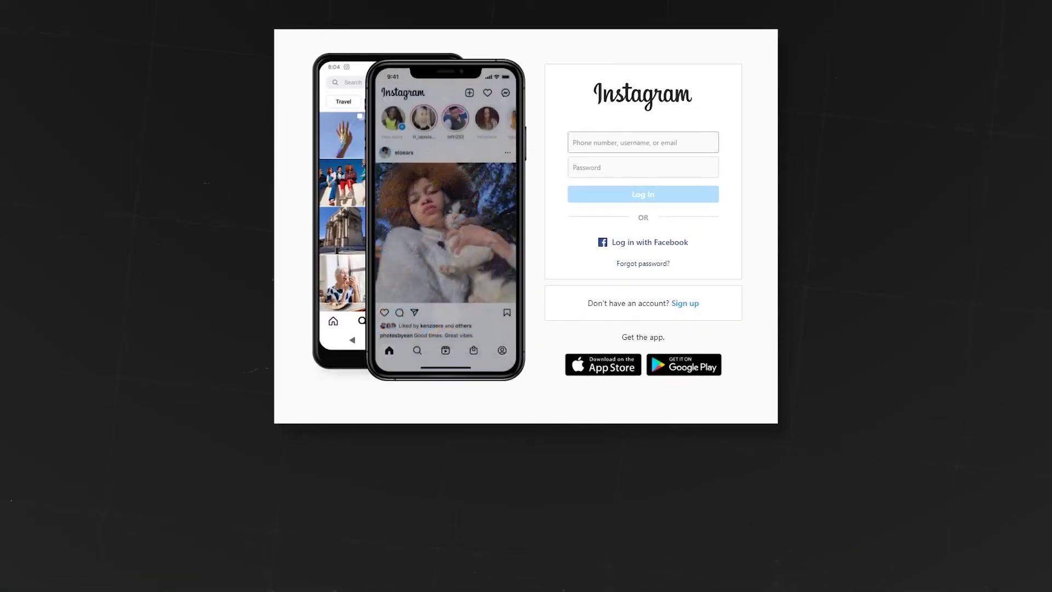
# Auto-Type the Instagram login, then enter the Gmail address so Google moves to the password step.
pyautogui.hotkey('ctrl', 'alt', 'a')
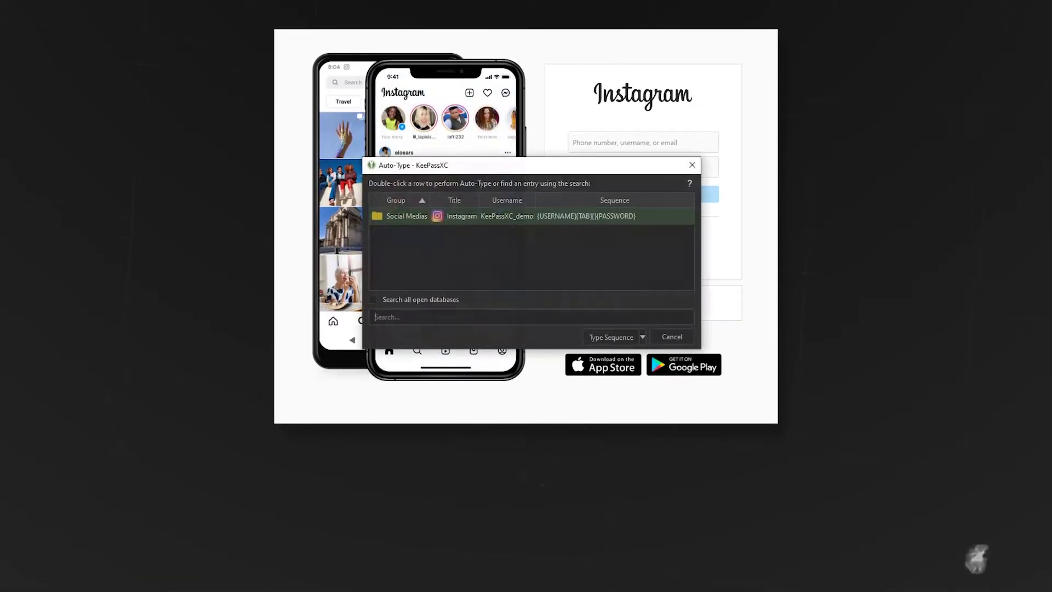
pyautogui.press('Return')
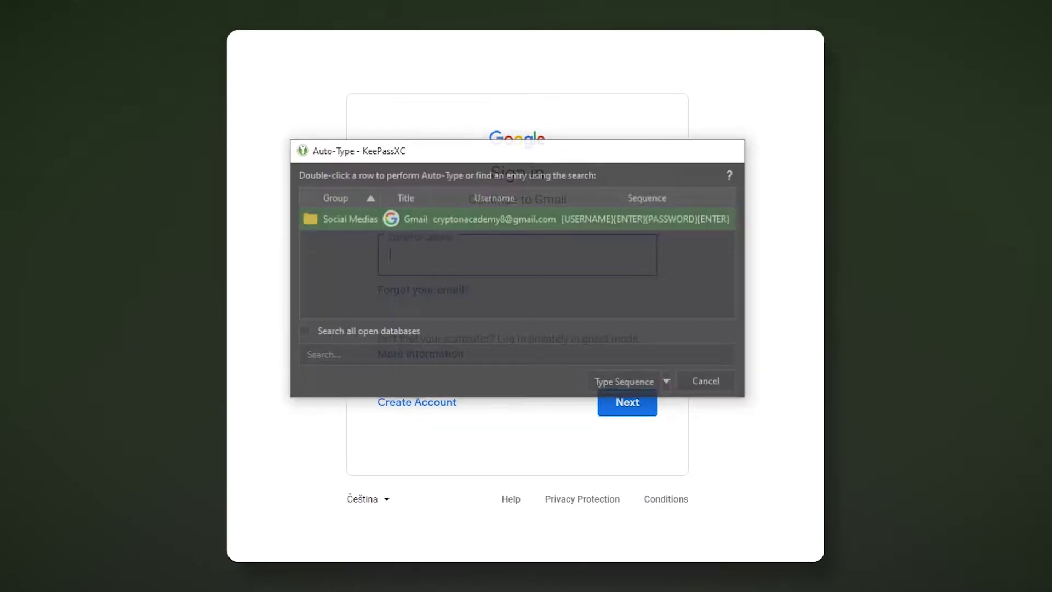
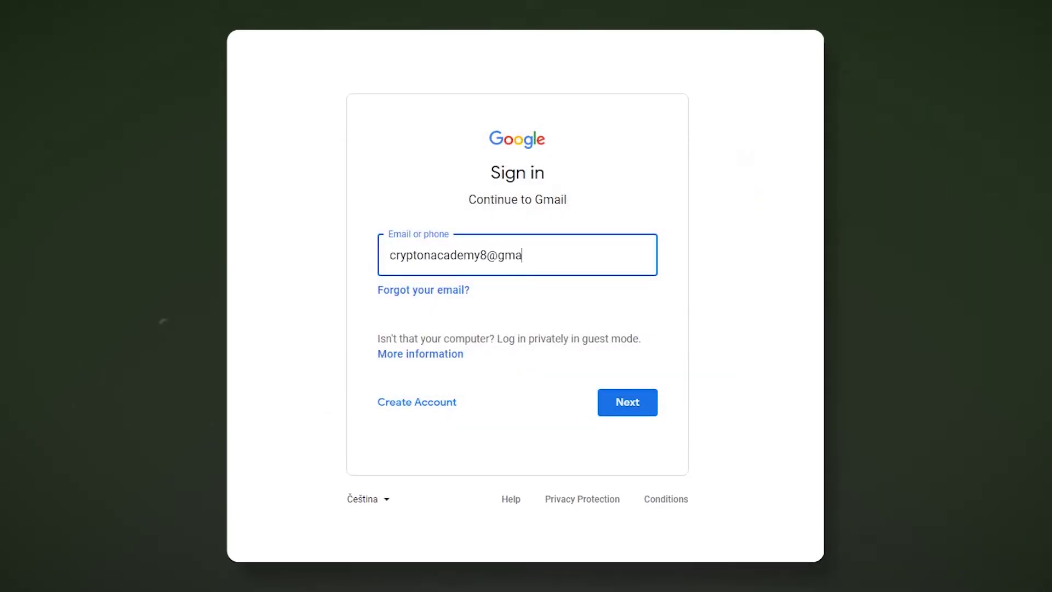
pyautogui.press('Return')
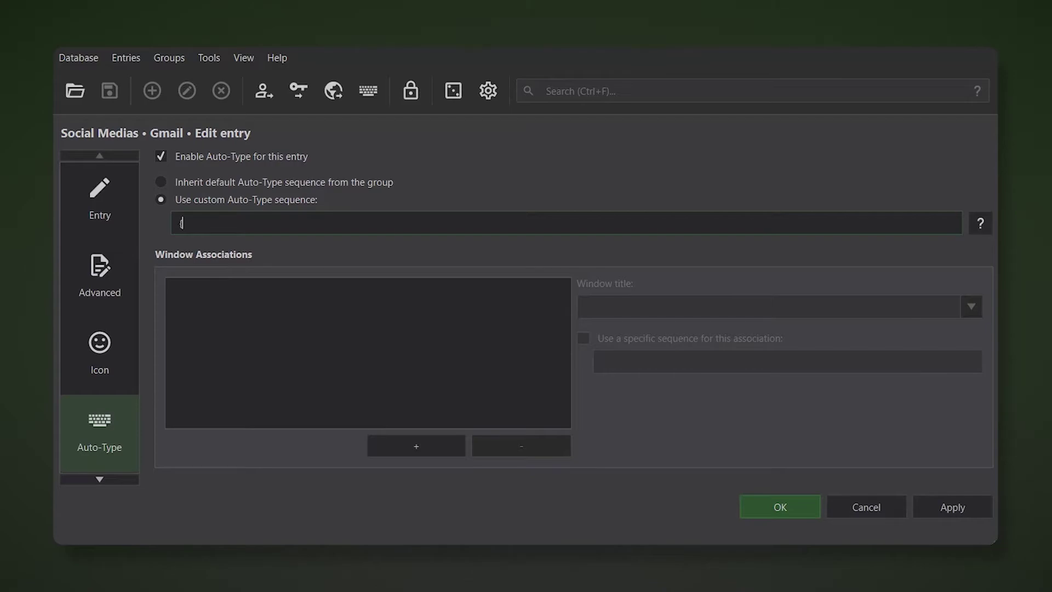
# Enter {USERNAME}{ENTER}{DELAY 3000}{PASSWORD}{ENTER} as the Gmail entry's custom Auto-Type sequence.
pyautogui.write('{USERNAME}{ENTER}')
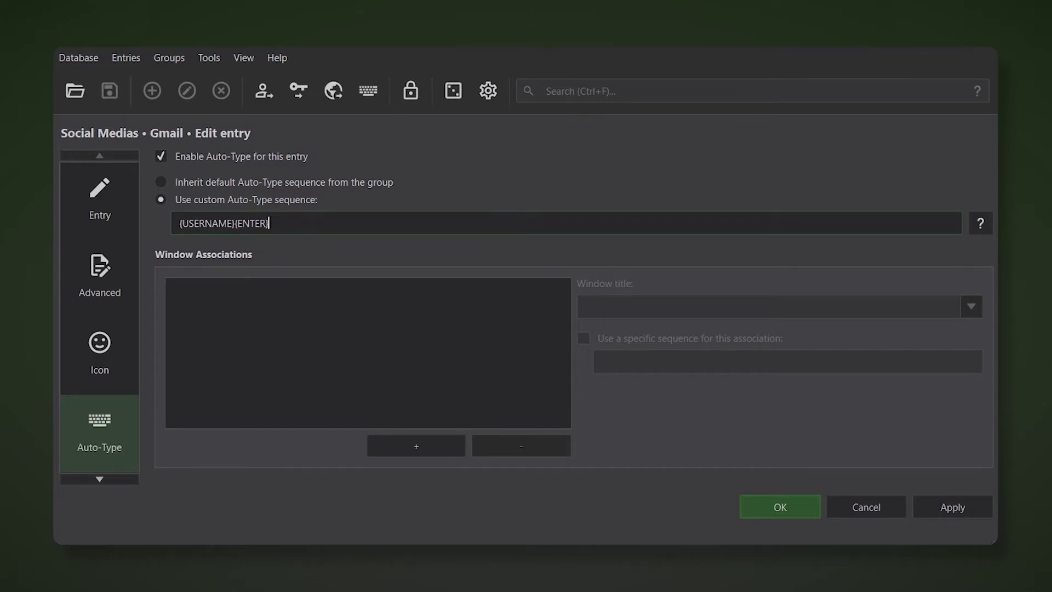
pyautogui.write('{DELAY 3000}{PASSWORD')
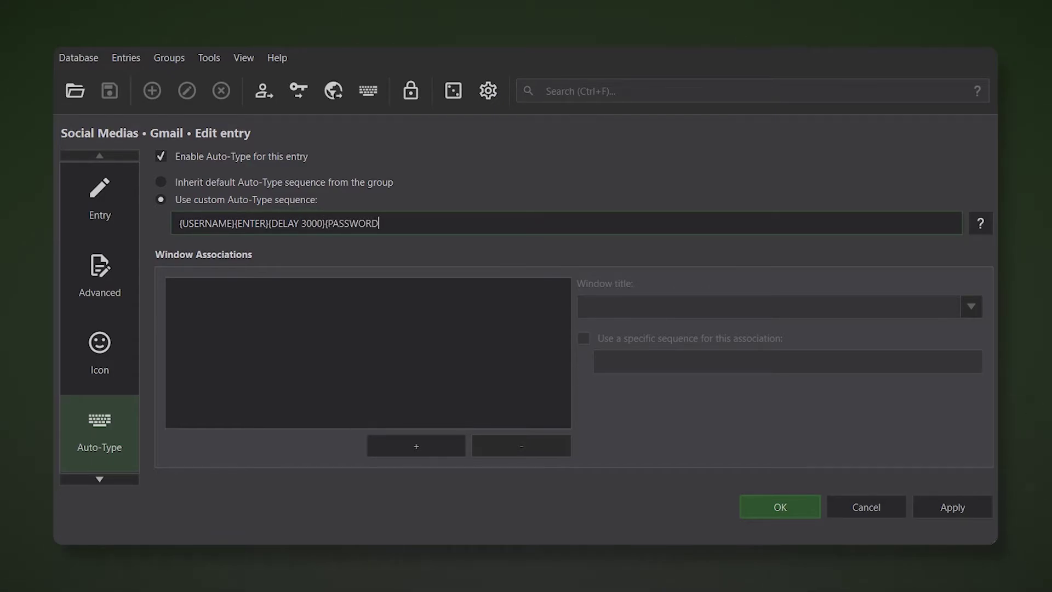
pyautogui.write('}{ENTER}')
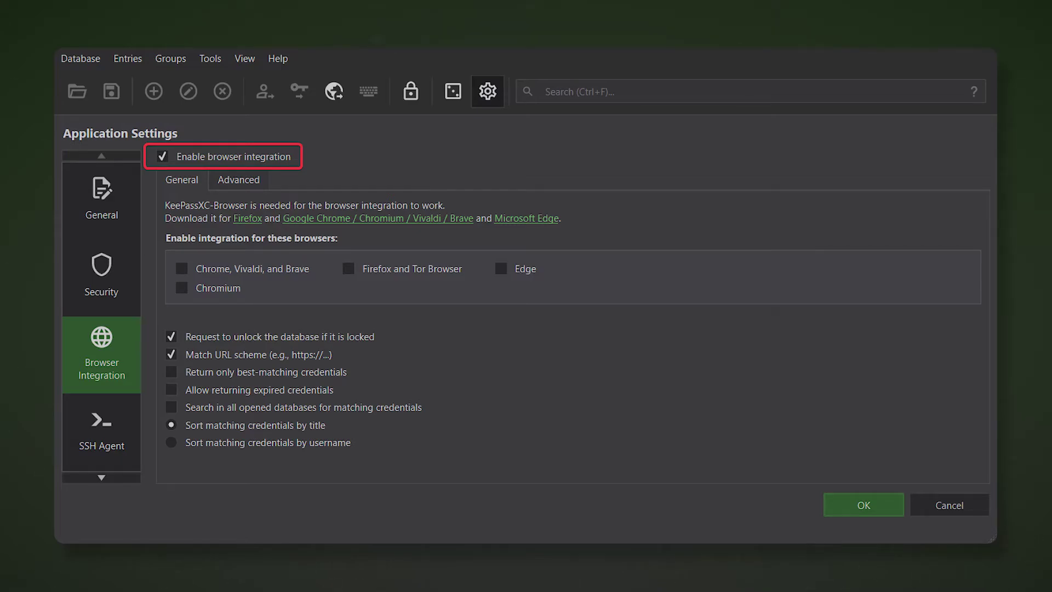
# Tick browser integration for Chrome, Vivaldi and Brave in Browser Integration settings.
pyautogui.click(181, 268)
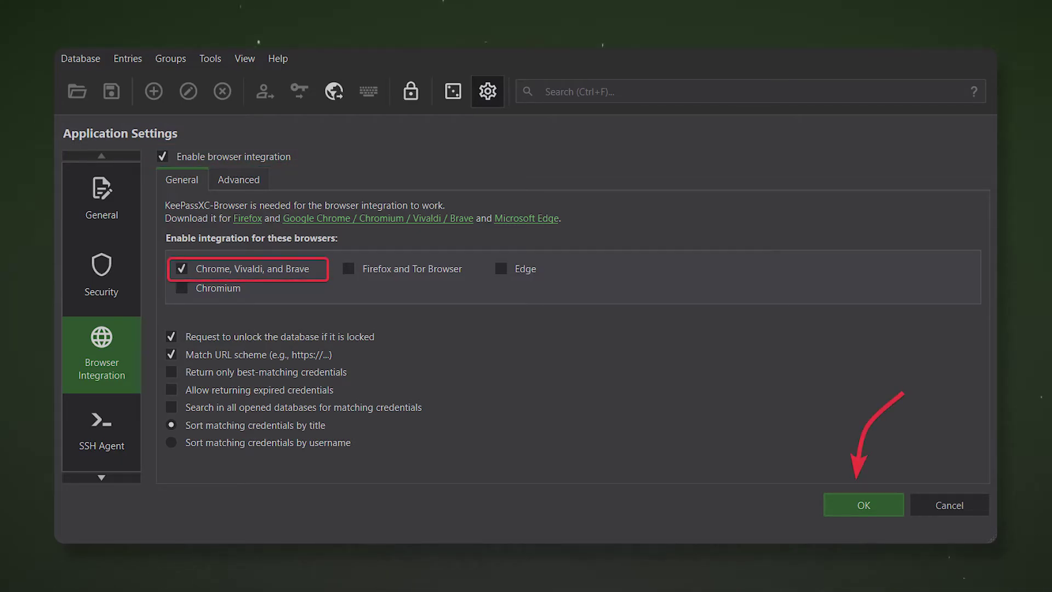